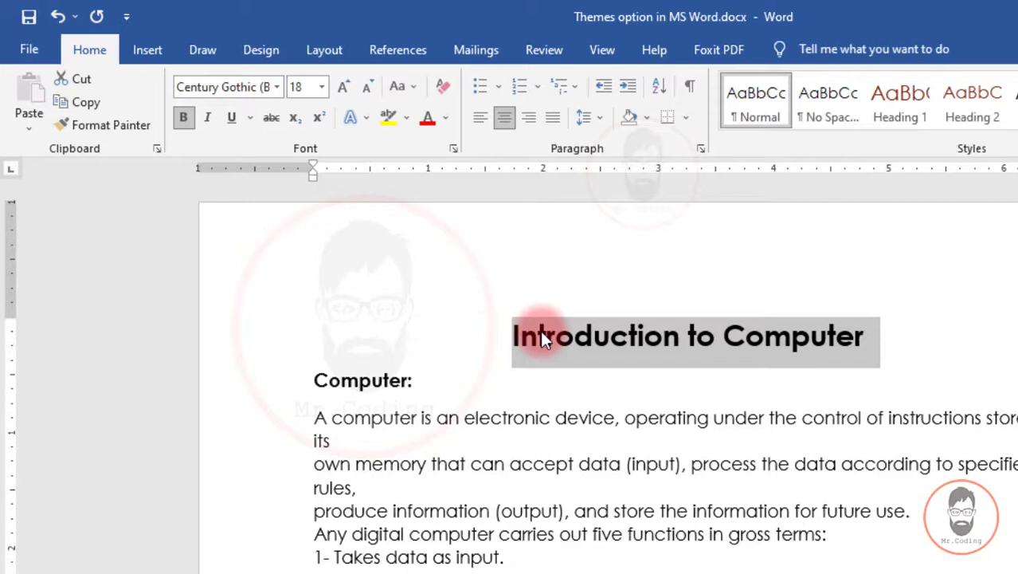
{"action": "left_click", "coordinate": [545, 335]}
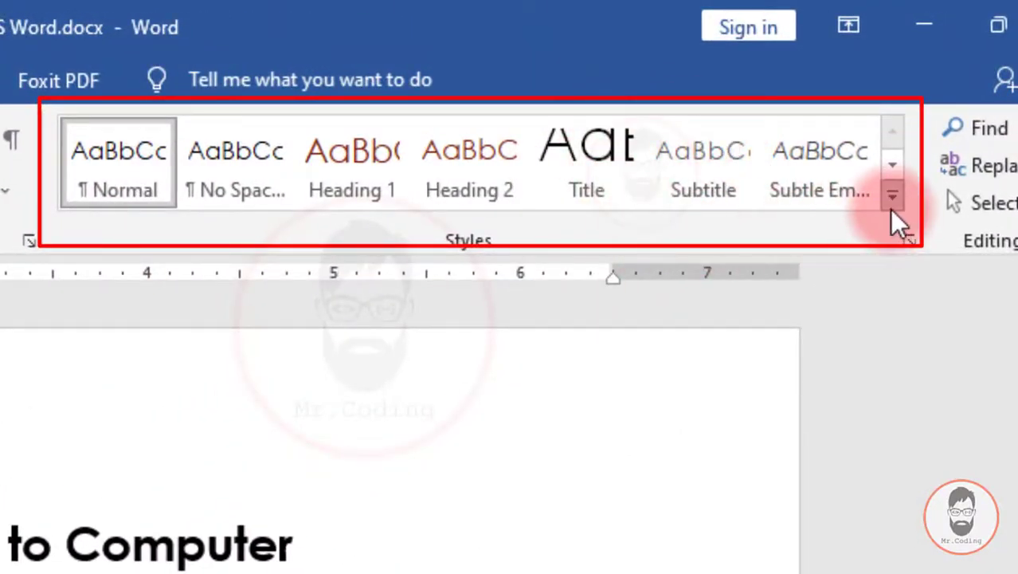
{"action": "left_click", "coordinate": [890, 206]}
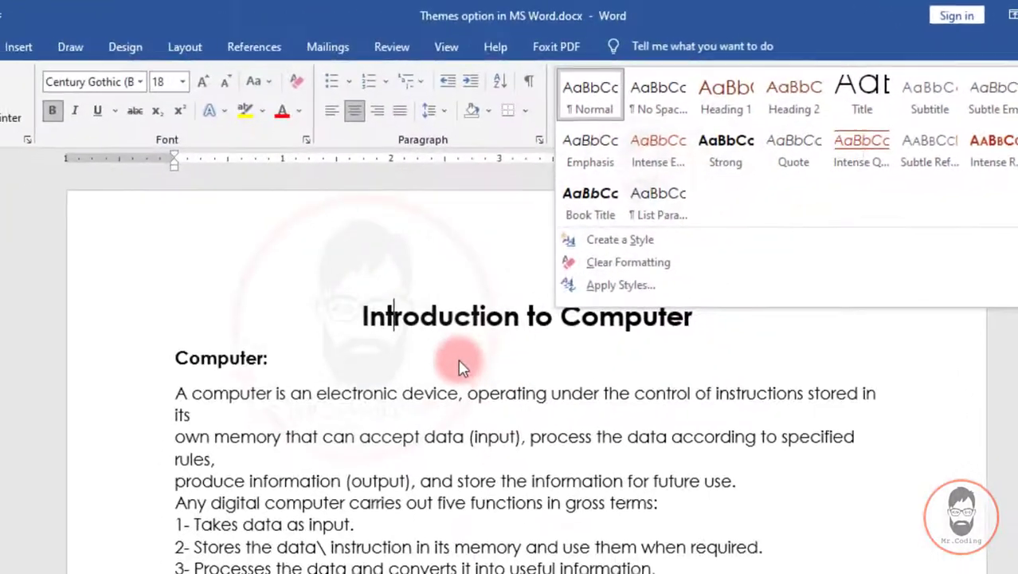
{"action": "left_click", "coordinate": [459, 357]}
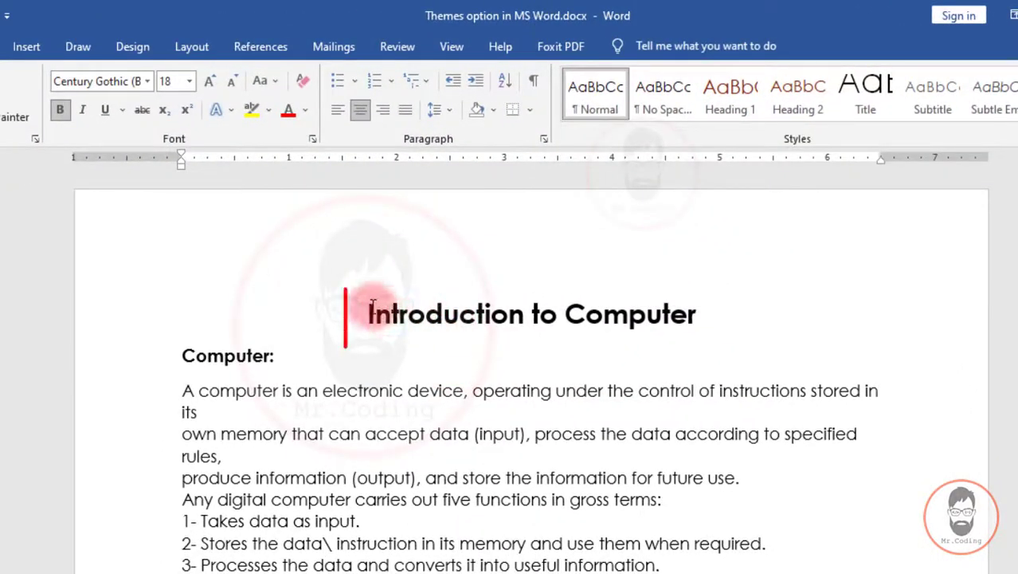
- Apply the Title style to the "Introduction to Computer" line at the start of the document
{"action": "left_click_drag", "start_coordinate": [372, 306], "coordinate": [666, 320]}
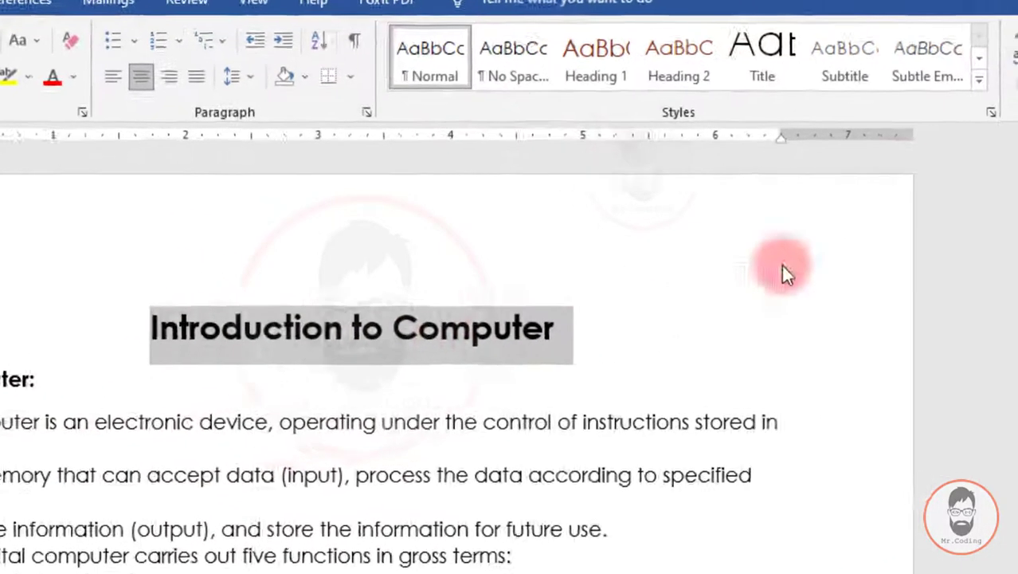
{"action": "left_click", "coordinate": [957, 71]}
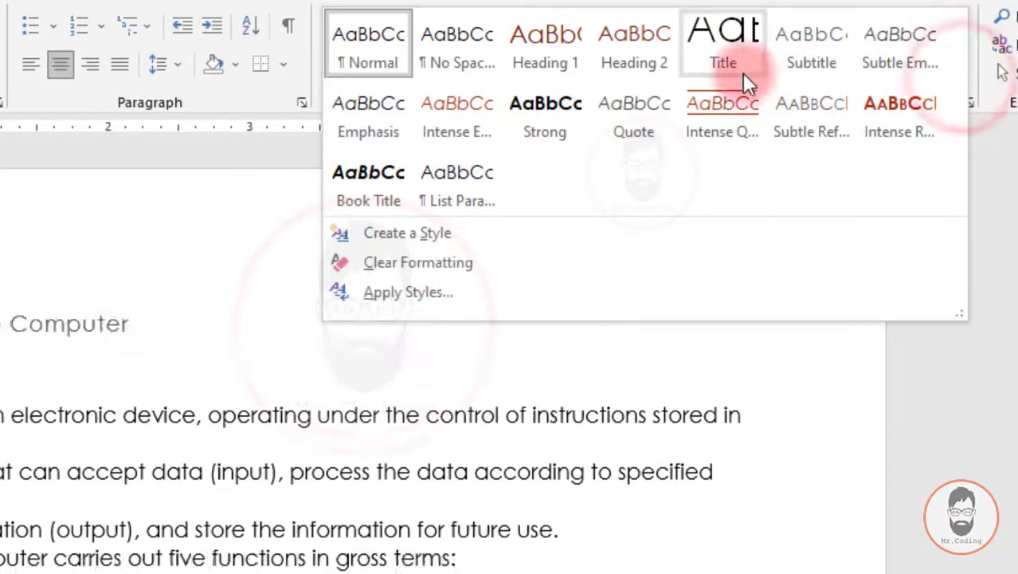
{"action": "left_click", "coordinate": [720, 52]}
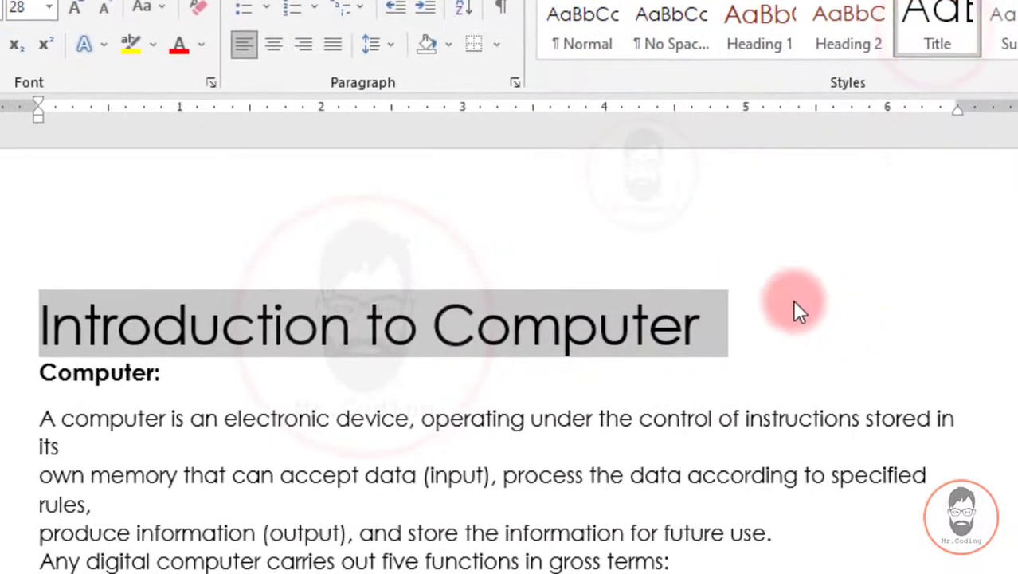
- Apply the Heading 1 style to the "Computer:" line below the document title
{"action": "left_click", "coordinate": [44, 373]}
{"action": "left_click_drag", "start_coordinate": [44, 373], "coordinate": [191, 372]}
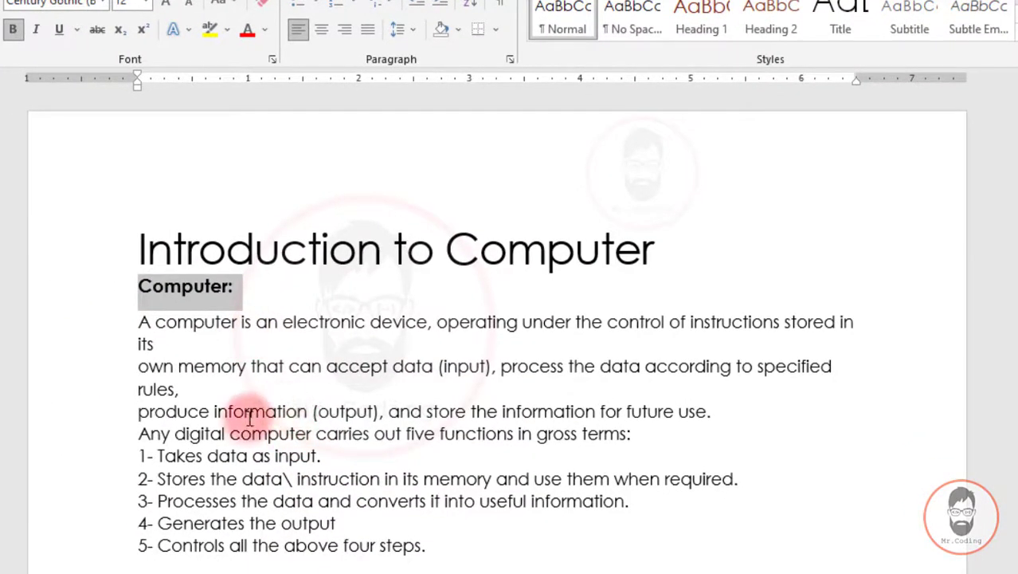
{"action": "scroll", "coordinate": [256, 393], "scroll_direction": "down", "scroll_amount": 1}
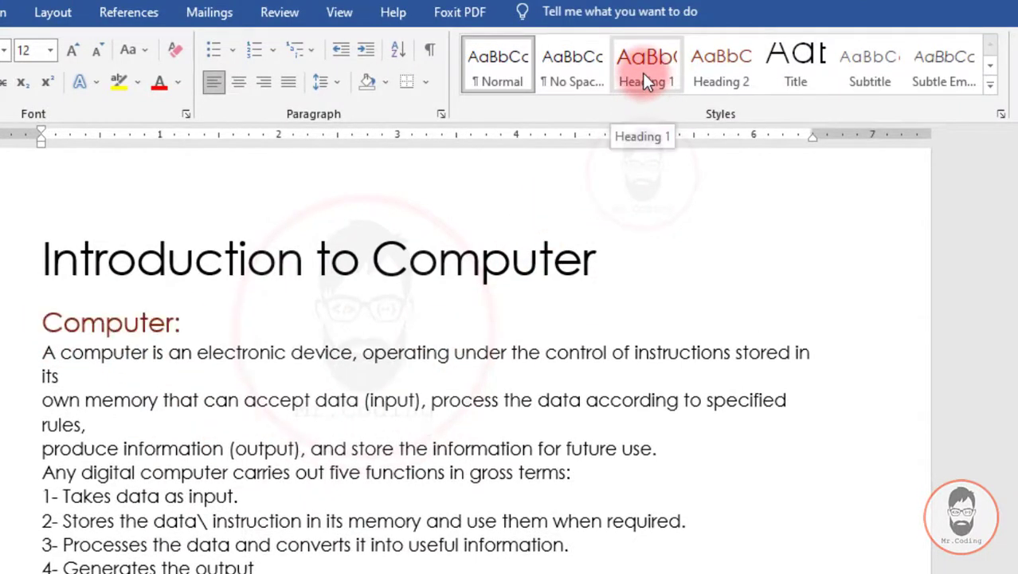
{"action": "left_click", "coordinate": [642, 72]}
- Apply the Heading 1 style to the "Computer Components:" line
{"action": "scroll", "coordinate": [274, 325], "scroll_direction": "down", "scroll_amount": 5}
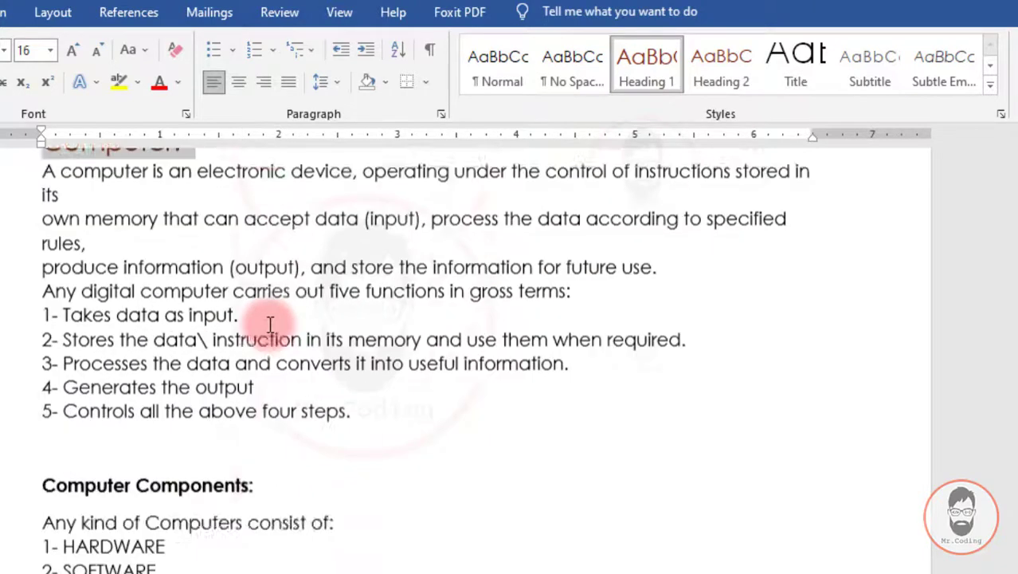
{"action": "left_click_drag", "start_coordinate": [270, 314], "coordinate": [16, 319]}
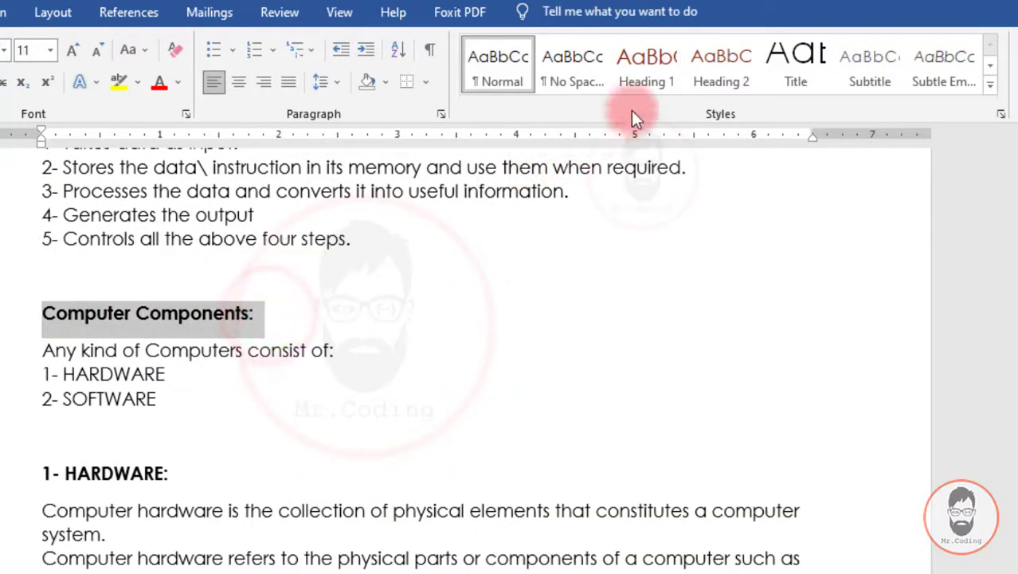
{"action": "left_click", "coordinate": [645, 70]}
- Apply the Heading 2 style to the bold "1- HARDWARE:" subheading under Computer Components
{"action": "scroll", "coordinate": [367, 279], "scroll_direction": "down", "scroll_amount": 2}
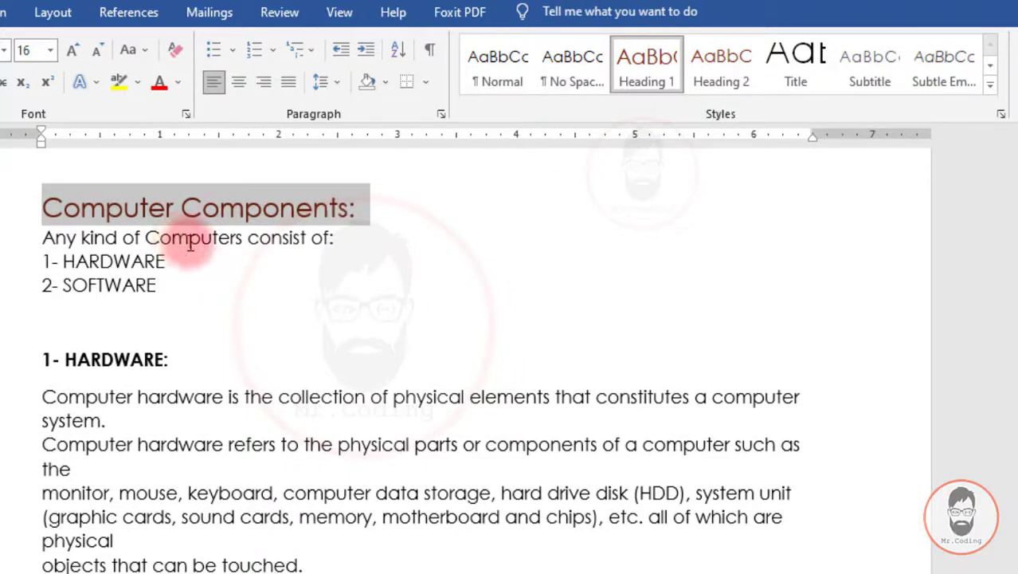
{"action": "left_click", "coordinate": [149, 260]}
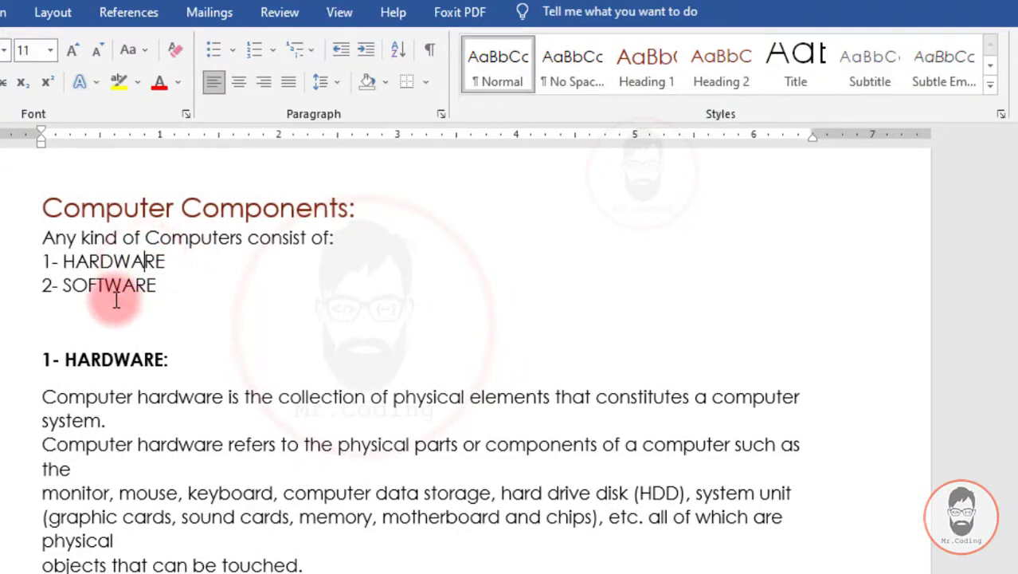
{"action": "mouse_move", "coordinate": [62, 203]}
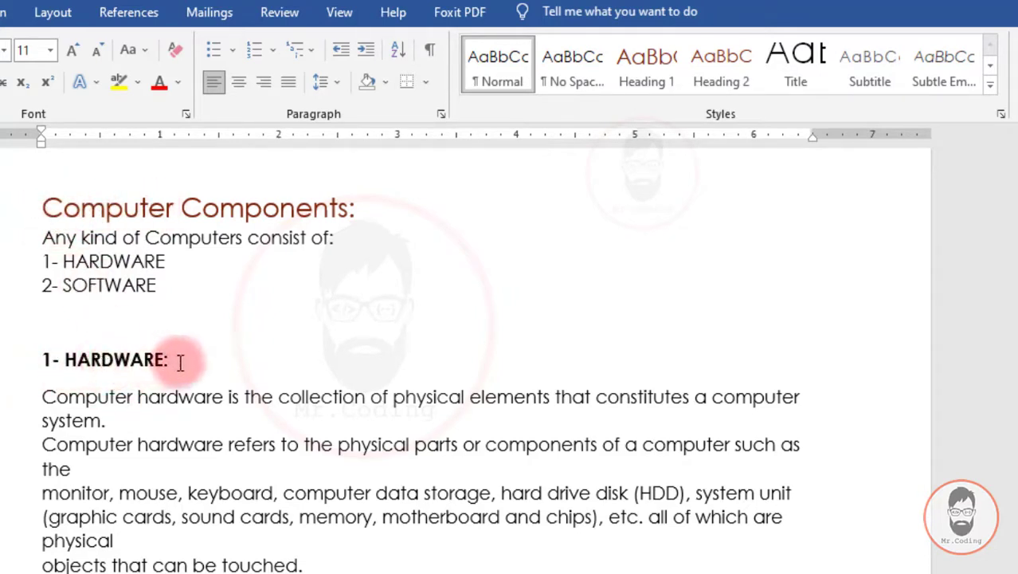
{"action": "left_click_drag", "start_coordinate": [180, 362], "coordinate": [35, 363]}
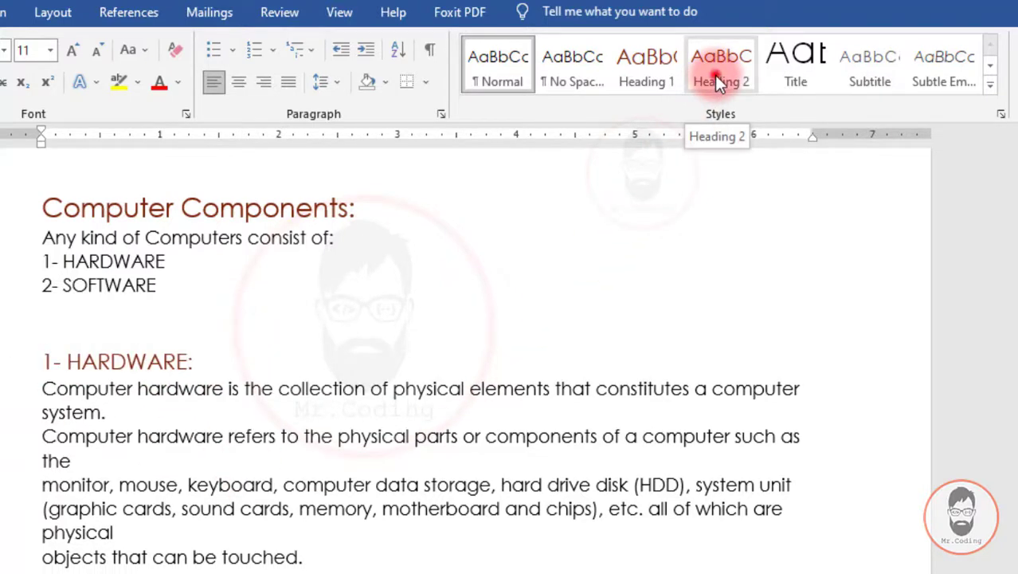
{"action": "left_click", "coordinate": [715, 75]}
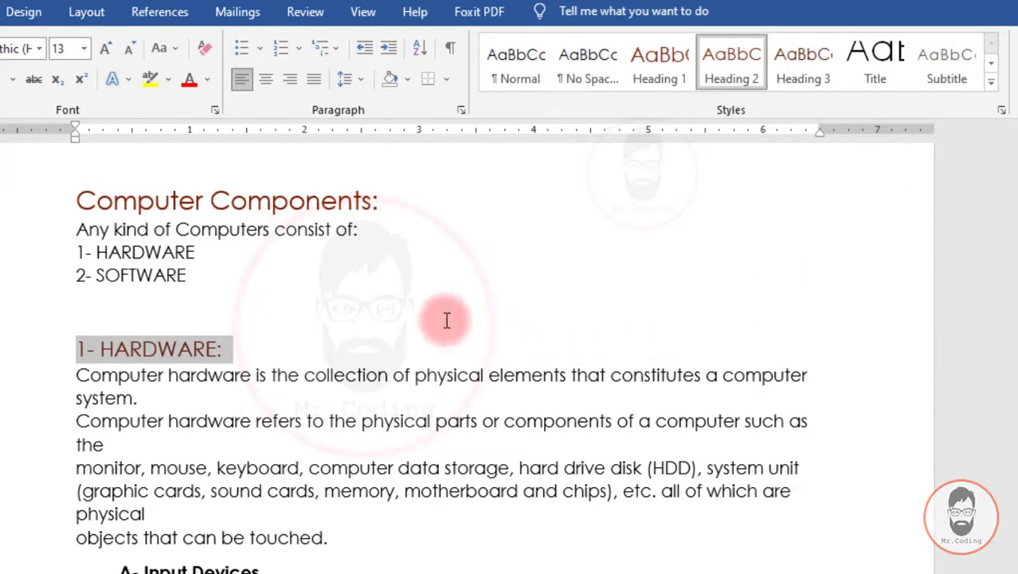
- Apply the Heading 3 style to the "A- Input Devices" subheading in the hardware section
{"action": "scroll", "coordinate": [336, 342], "scroll_direction": "down", "scroll_amount": 2}
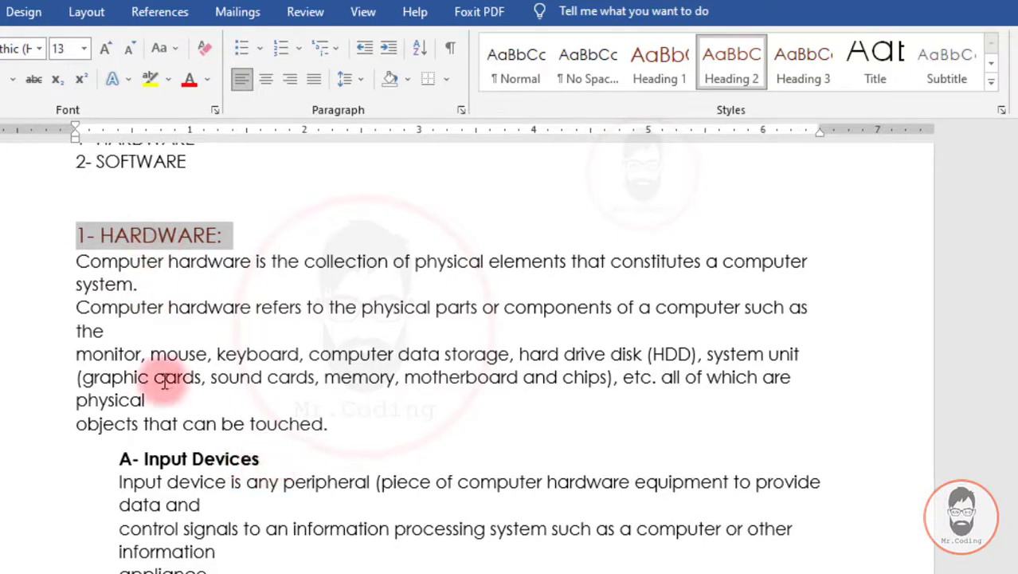
{"action": "left_click_drag", "start_coordinate": [274, 461], "coordinate": [95, 459]}
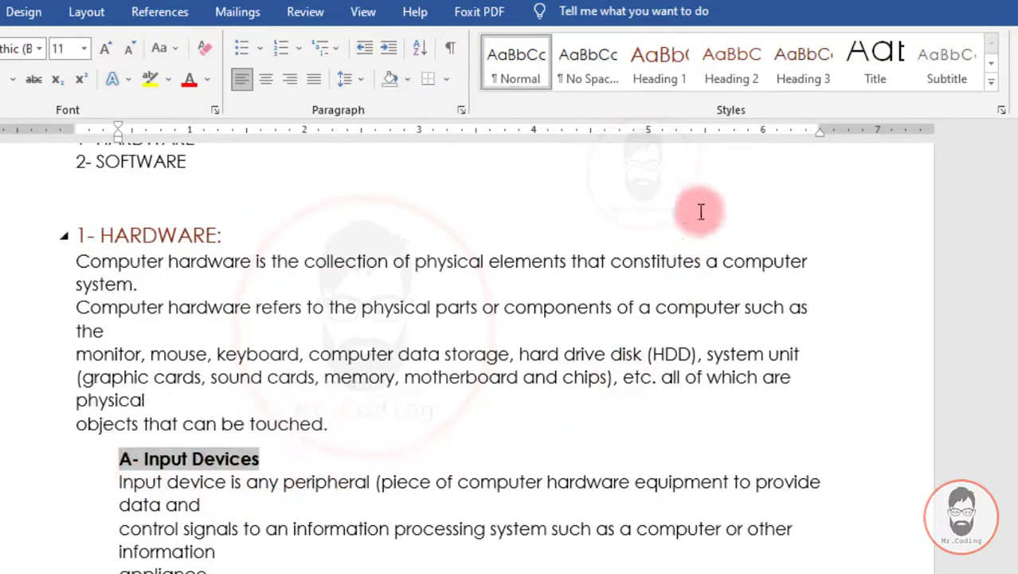
{"action": "left_click", "coordinate": [803, 76]}
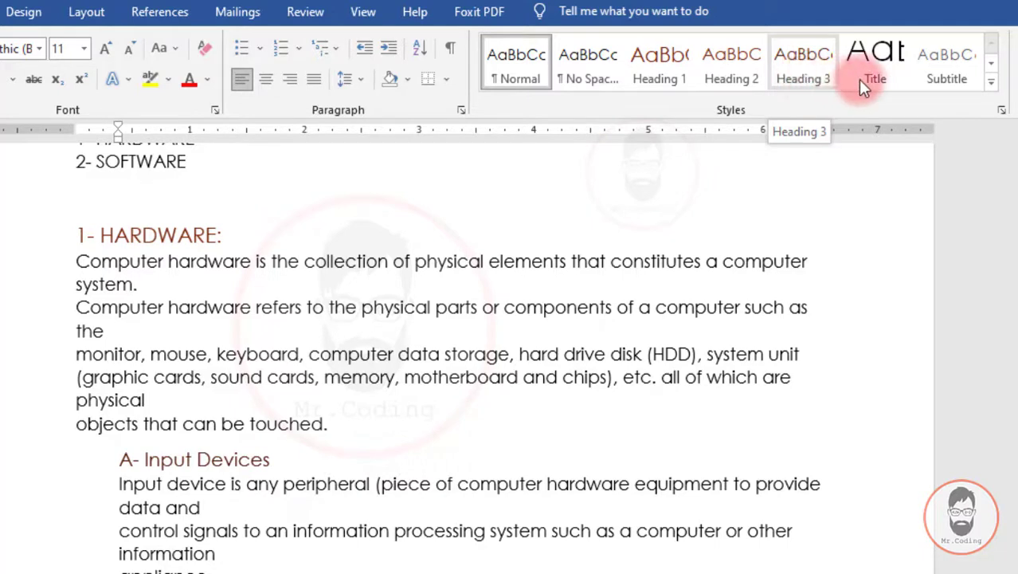
{"action": "left_click", "coordinate": [779, 70]}
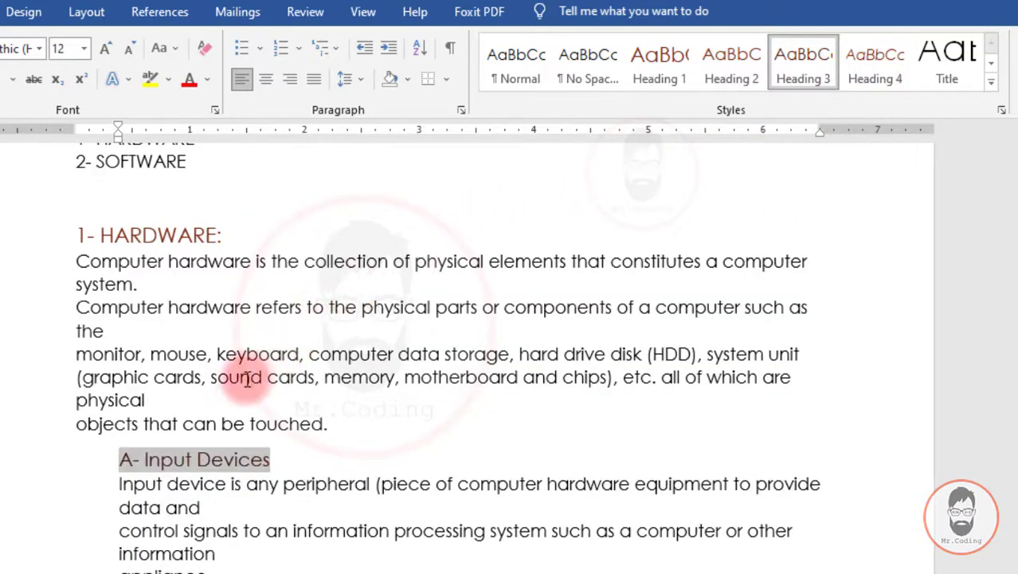
- Apply the Heading 3 style to the "B- Central Processing Unit (CPU)" subheading on the following page
{"action": "scroll", "coordinate": [255, 375], "scroll_direction": "down", "scroll_amount": 7}
{"action": "scroll", "coordinate": [244, 393], "scroll_direction": "down", "scroll_amount": 1}
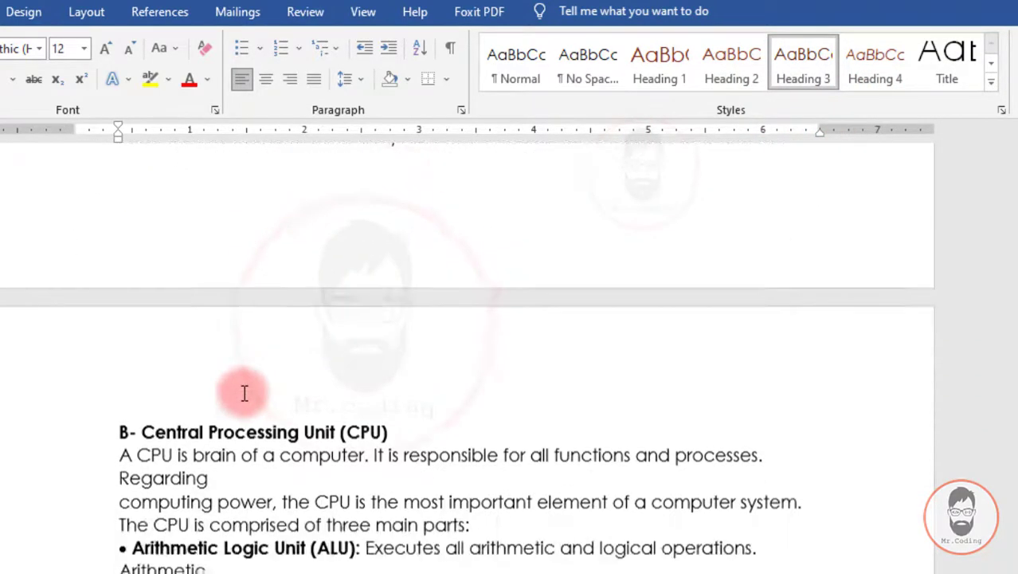
{"action": "scroll", "coordinate": [427, 430], "scroll_direction": "up", "scroll_amount": 6}
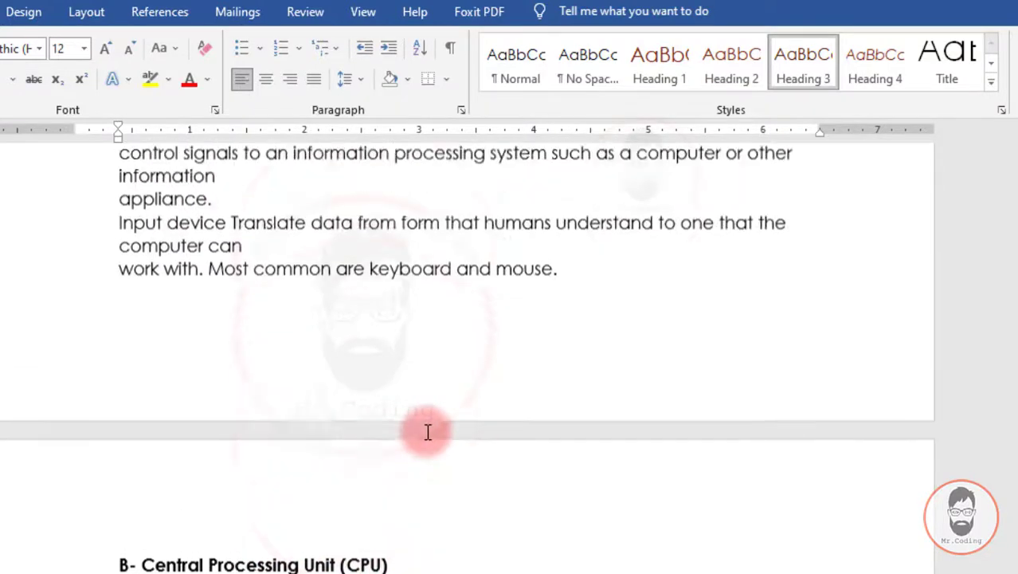
{"action": "scroll", "coordinate": [152, 248], "scroll_direction": "up", "scroll_amount": 2}
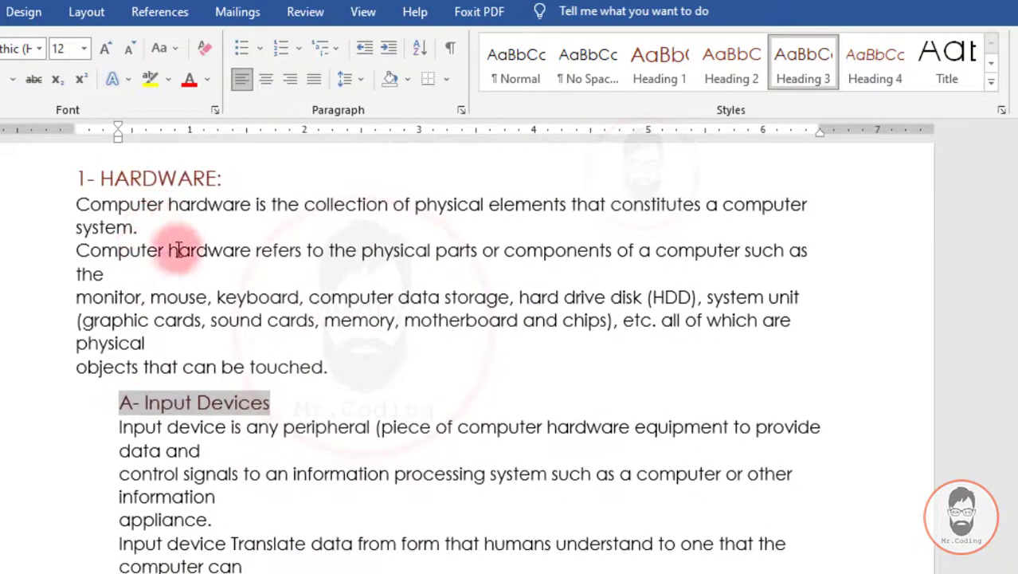
{"action": "scroll", "coordinate": [163, 267], "scroll_direction": "down", "scroll_amount": 7}
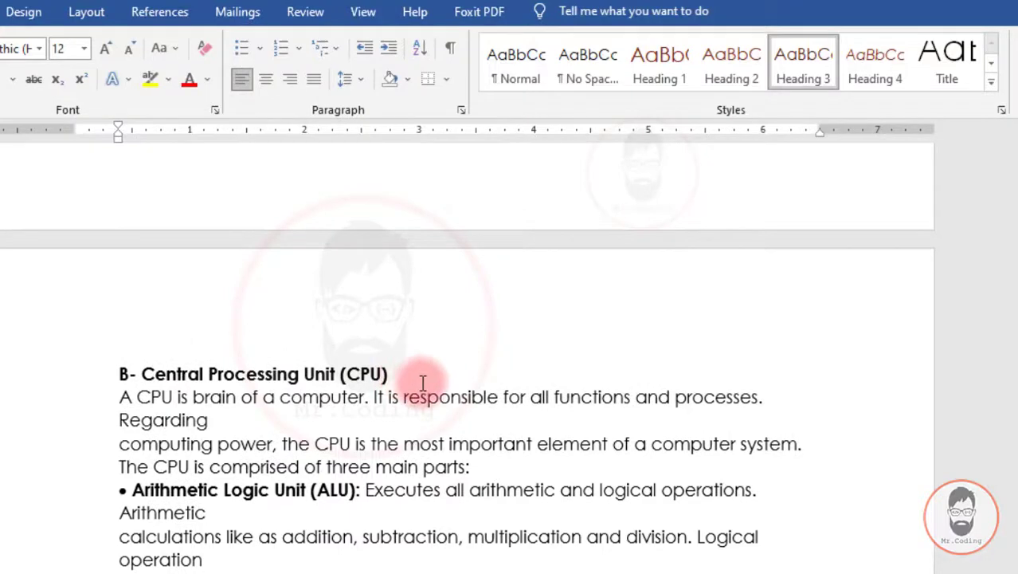
{"action": "left_click_drag", "start_coordinate": [420, 377], "coordinate": [120, 375]}
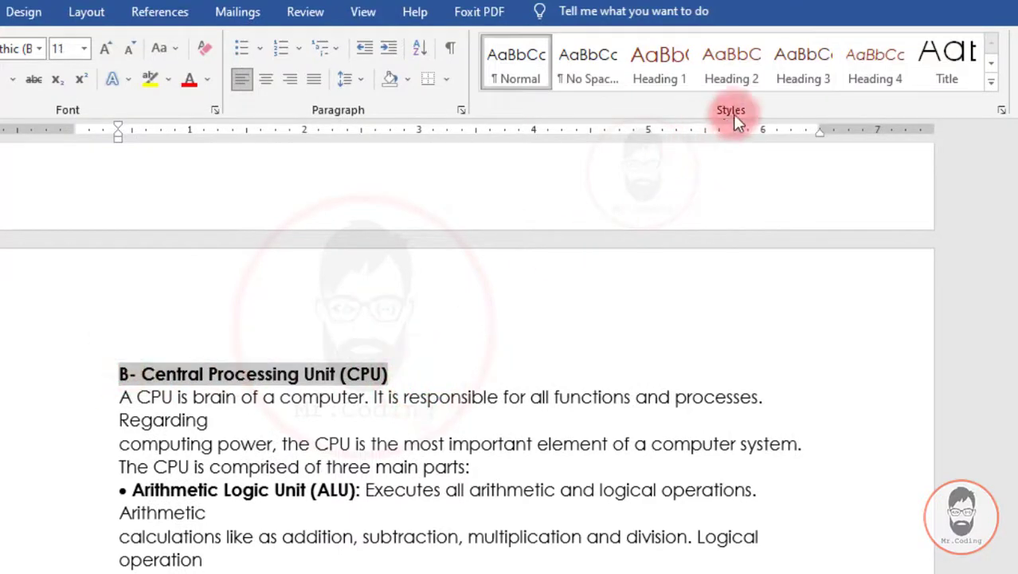
{"action": "left_click", "coordinate": [803, 63]}
- Apply the Facet theme to the whole document
{"action": "scroll", "coordinate": [391, 330], "scroll_direction": "down", "scroll_amount": 2}
{"action": "scroll", "coordinate": [393, 330], "scroll_direction": "up", "scroll_amount": 8}
{"action": "scroll", "coordinate": [393, 330], "scroll_direction": "up", "scroll_amount": 10}
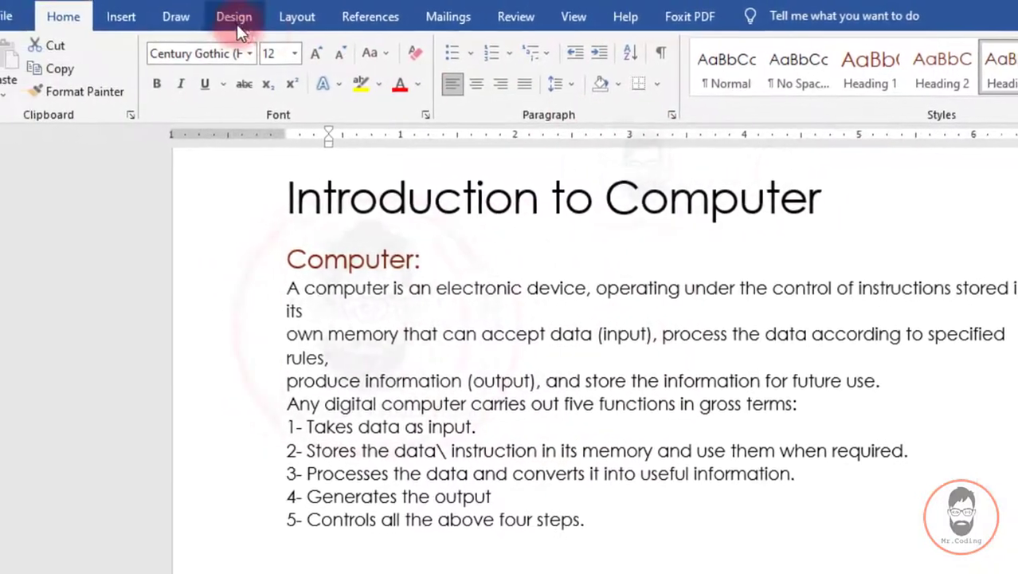
{"action": "left_click", "coordinate": [29, 15]}
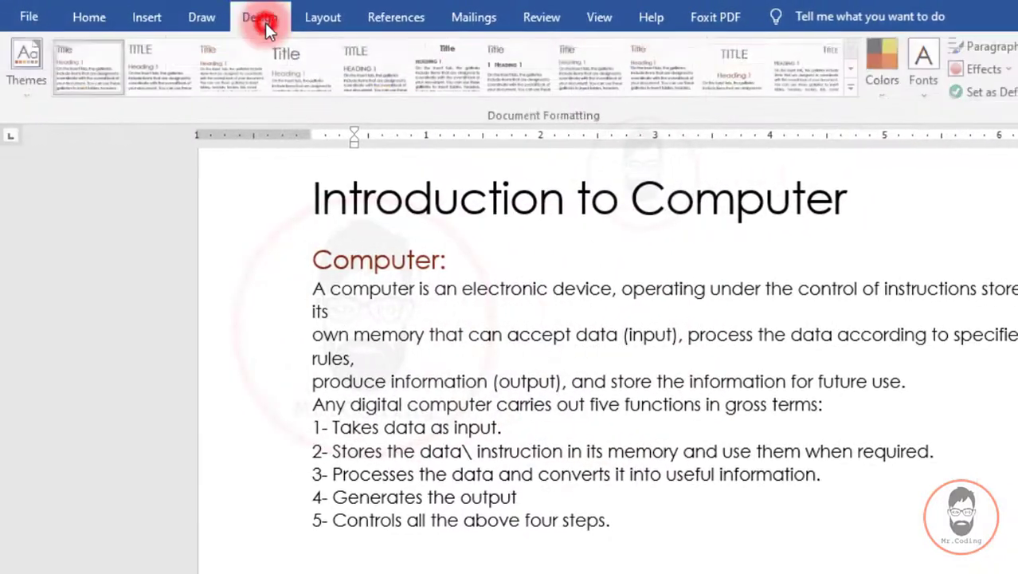
{"action": "left_click", "coordinate": [28, 93]}
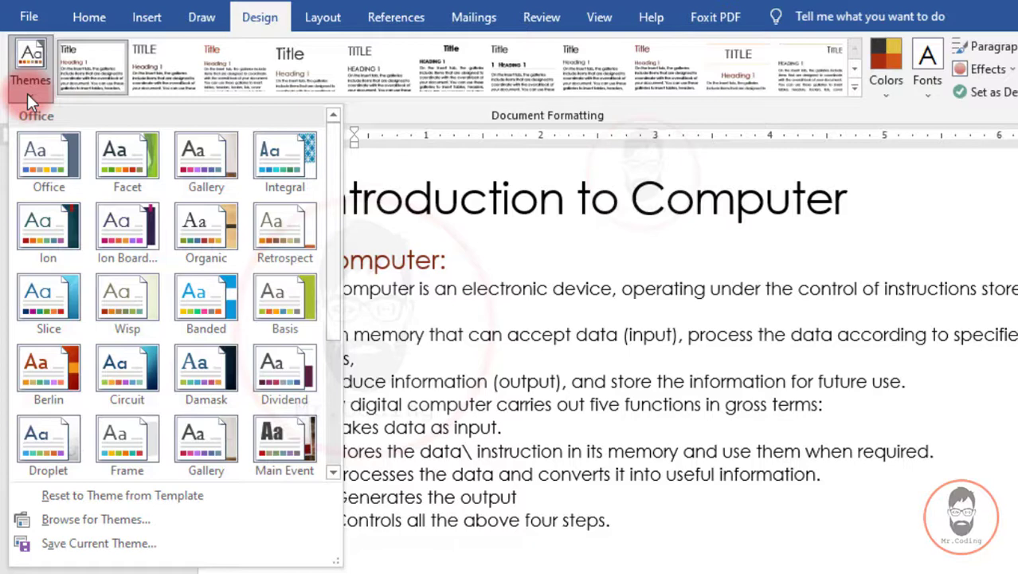
{"action": "left_click", "coordinate": [132, 151]}
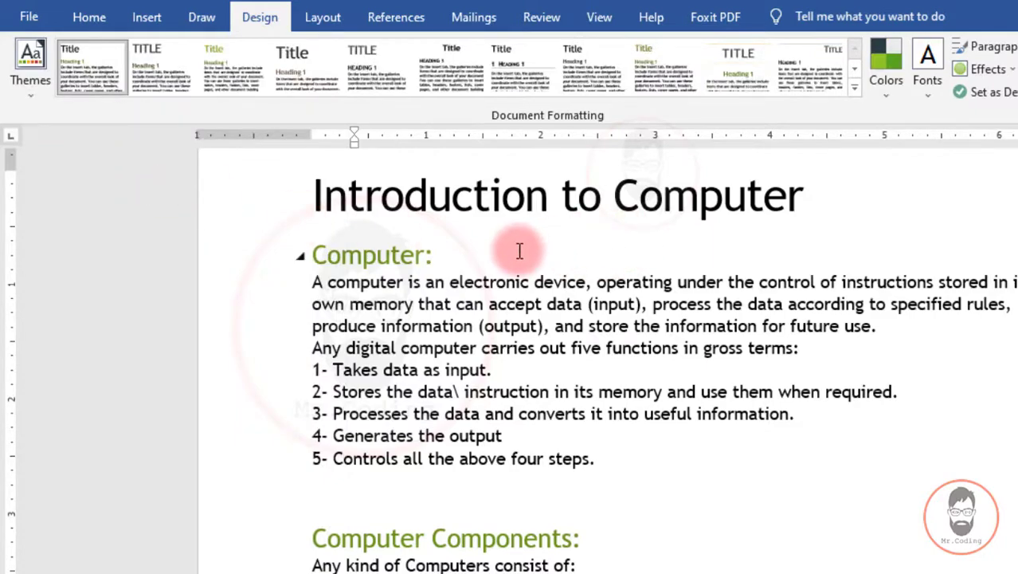
- Check the themed headings throughout the document and switch the document theme to Slice
{"action": "scroll", "coordinate": [529, 263], "scroll_direction": "down", "scroll_amount": 6}
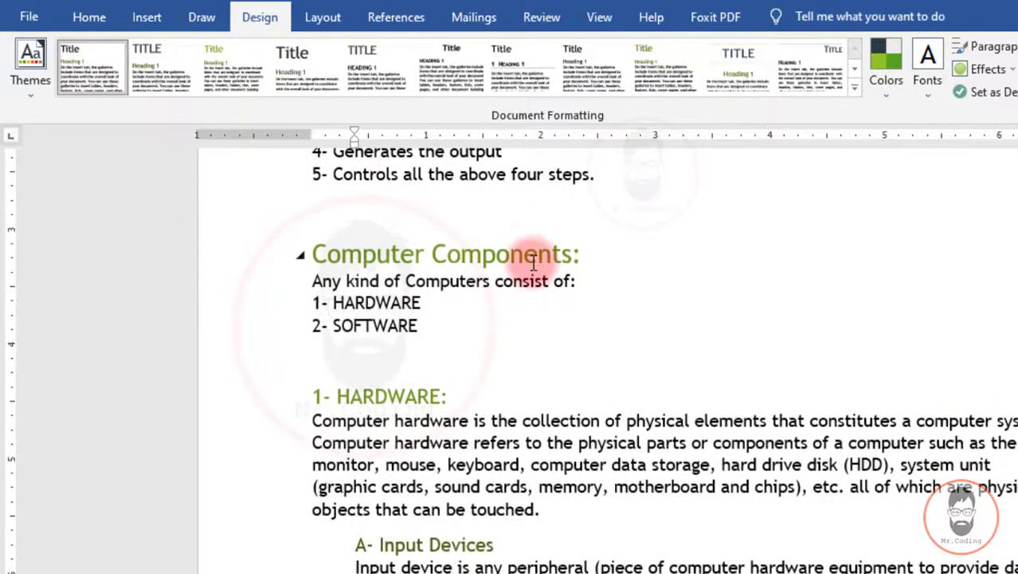
{"action": "scroll", "coordinate": [532, 263], "scroll_direction": "down", "scroll_amount": 7}
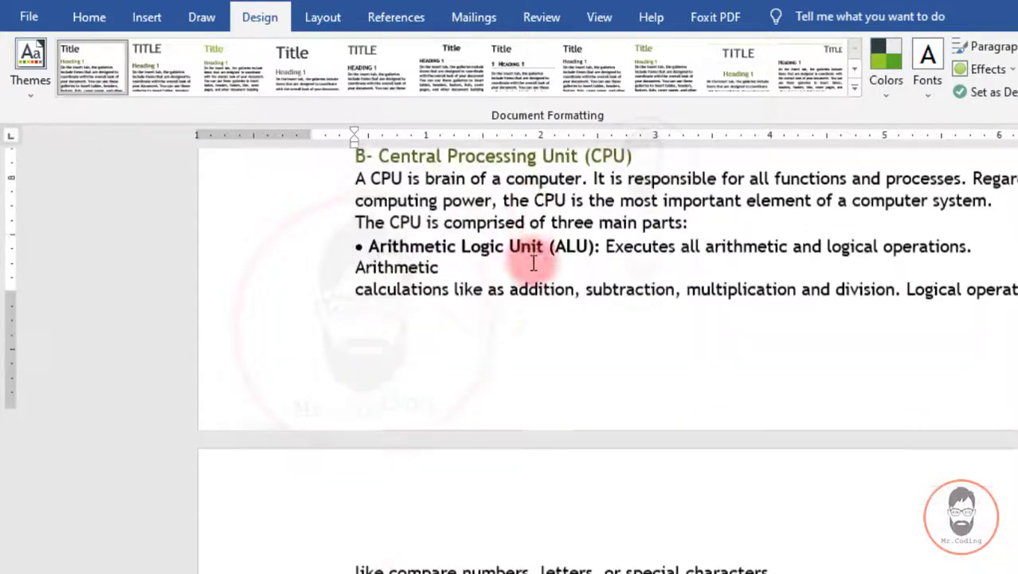
{"action": "scroll", "coordinate": [534, 263], "scroll_direction": "down", "scroll_amount": 2}
{"action": "scroll", "coordinate": [534, 264], "scroll_direction": "up", "scroll_amount": 10}
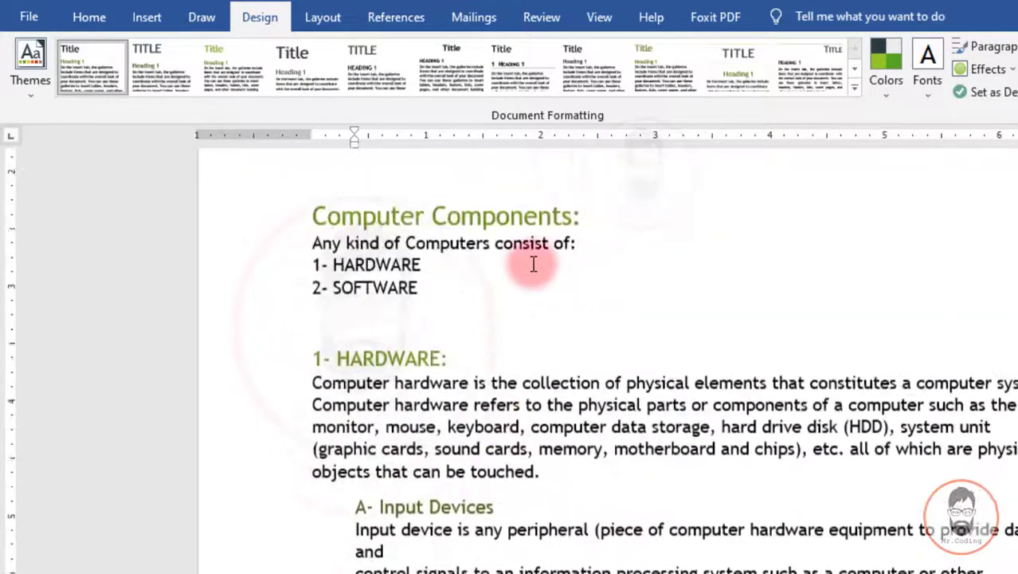
{"action": "scroll", "coordinate": [533, 264], "scroll_direction": "up", "scroll_amount": 3}
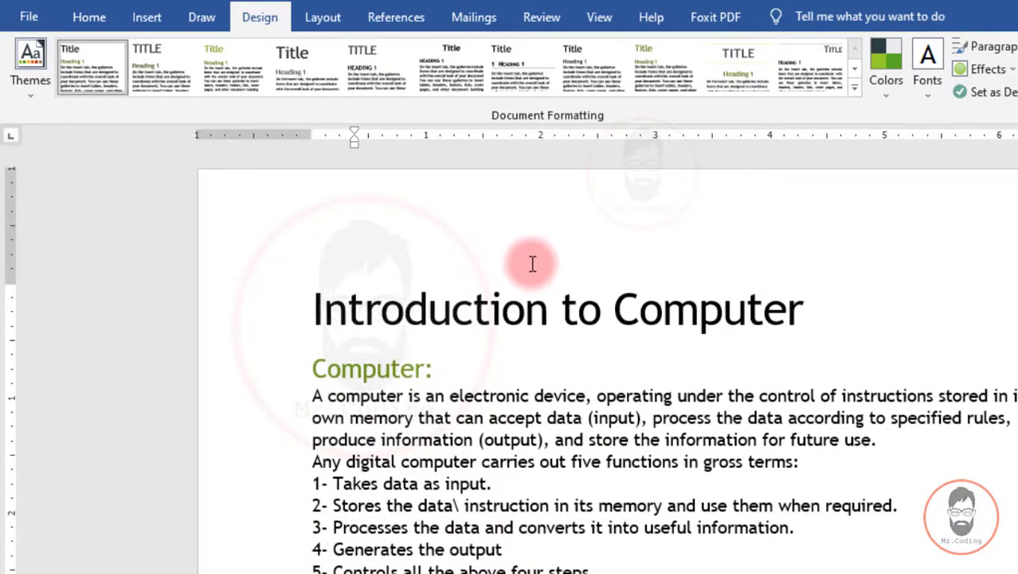
{"action": "left_click", "coordinate": [34, 100]}
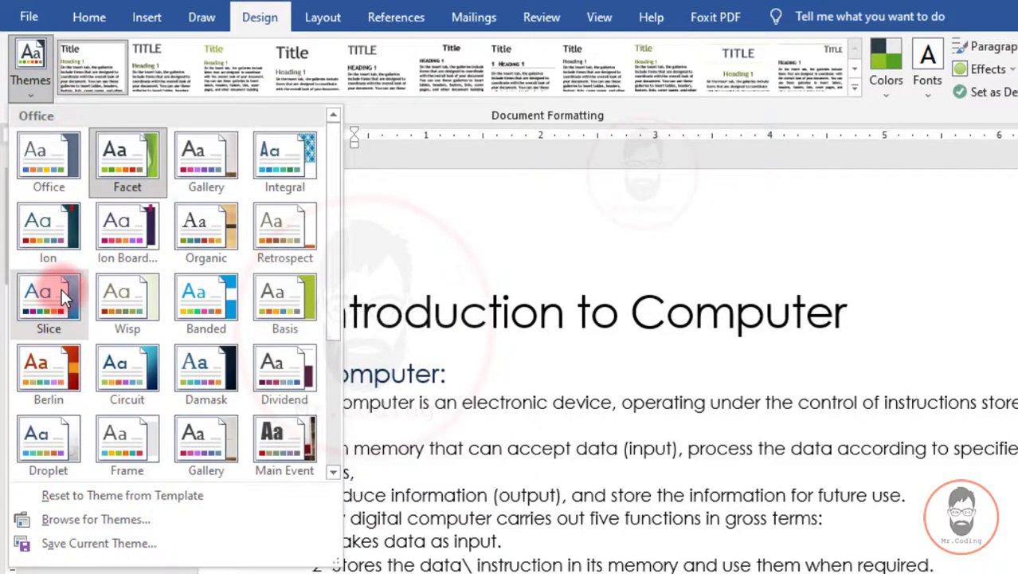
{"action": "left_click", "coordinate": [64, 294]}
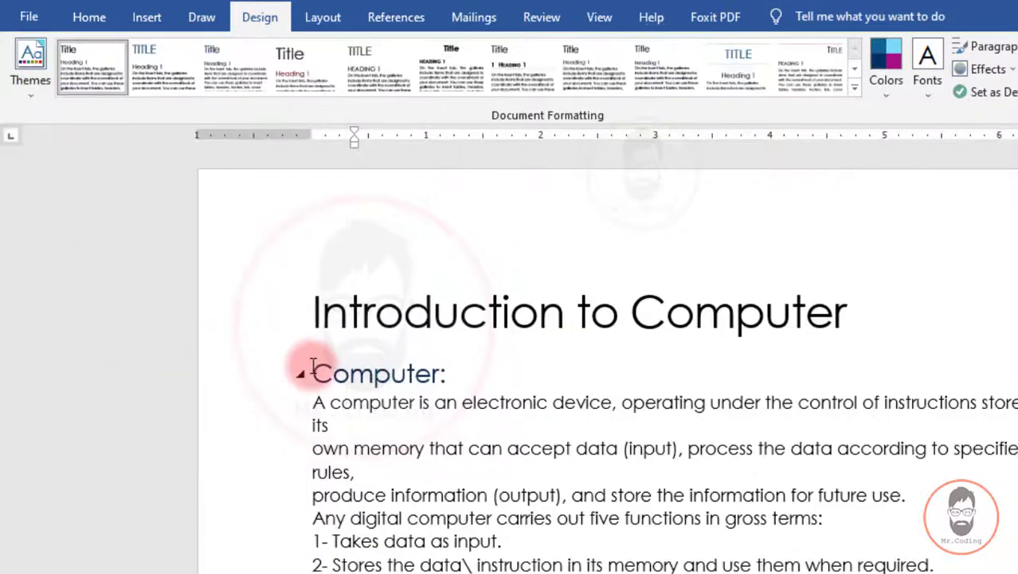
{"action": "left_click_drag", "start_coordinate": [299, 368], "coordinate": [415, 371]}
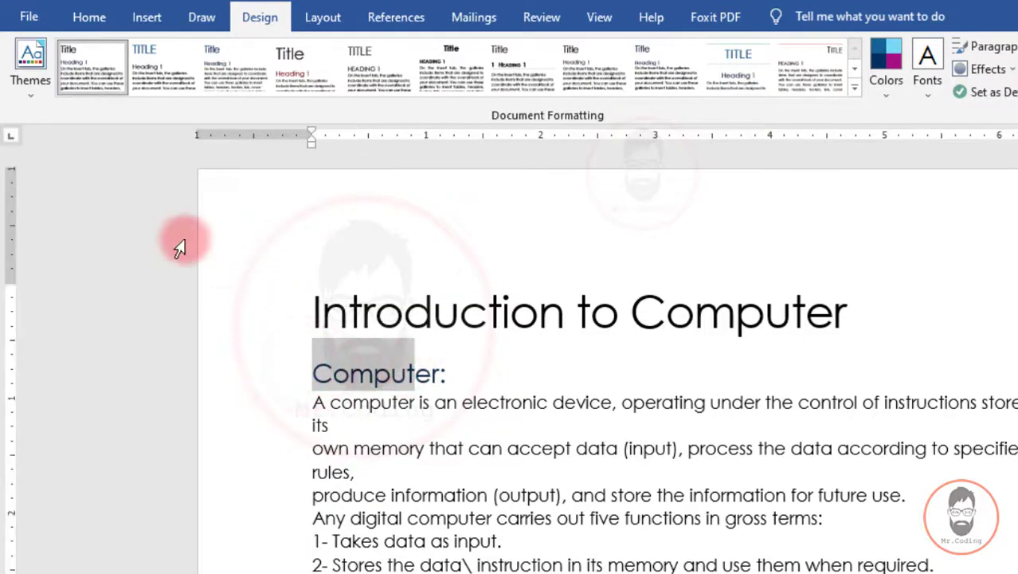
- Switch the document theme to Banded
{"action": "left_click", "coordinate": [39, 92]}
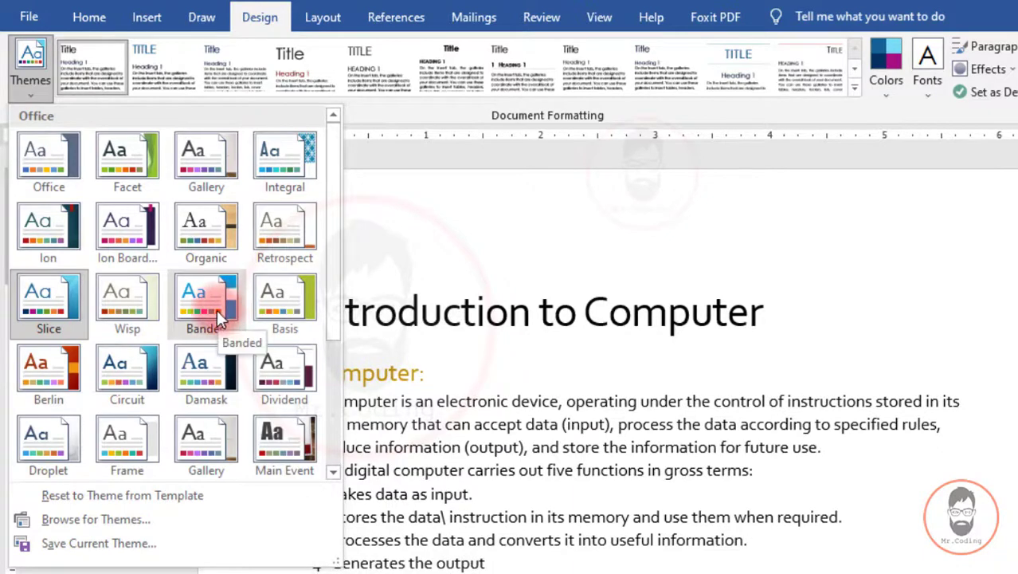
{"action": "left_click", "coordinate": [217, 309]}
{"action": "left_click", "coordinate": [390, 365]}
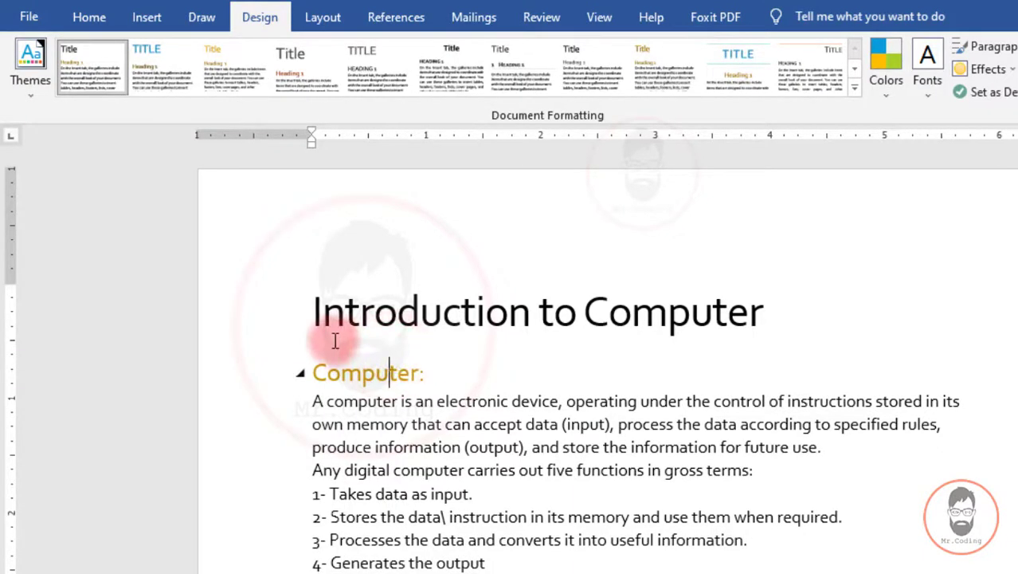
- Switch the document theme to Integral and change its theme colors to the Red color set
{"action": "left_click", "coordinate": [27, 88]}
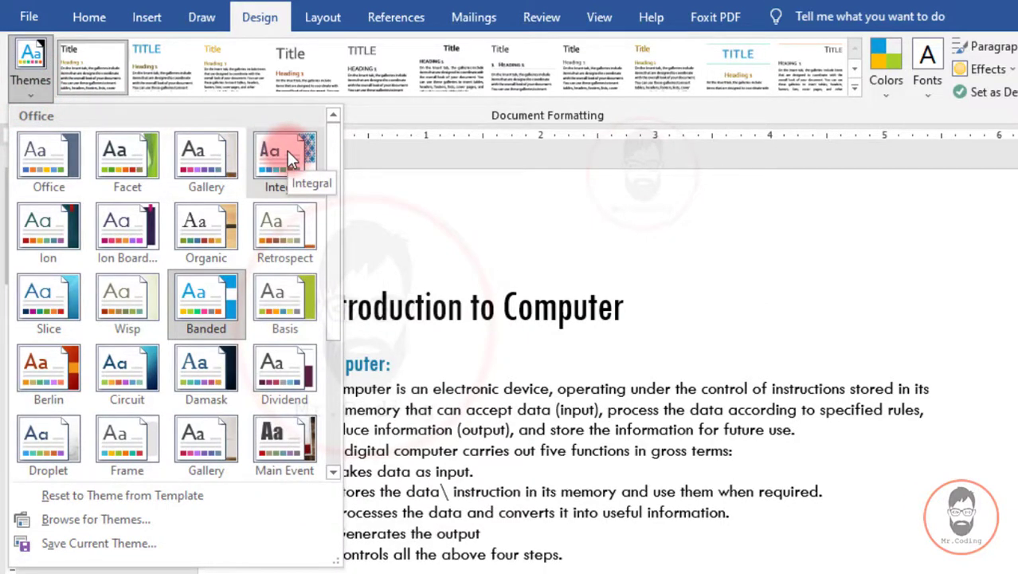
{"action": "left_click", "coordinate": [286, 150]}
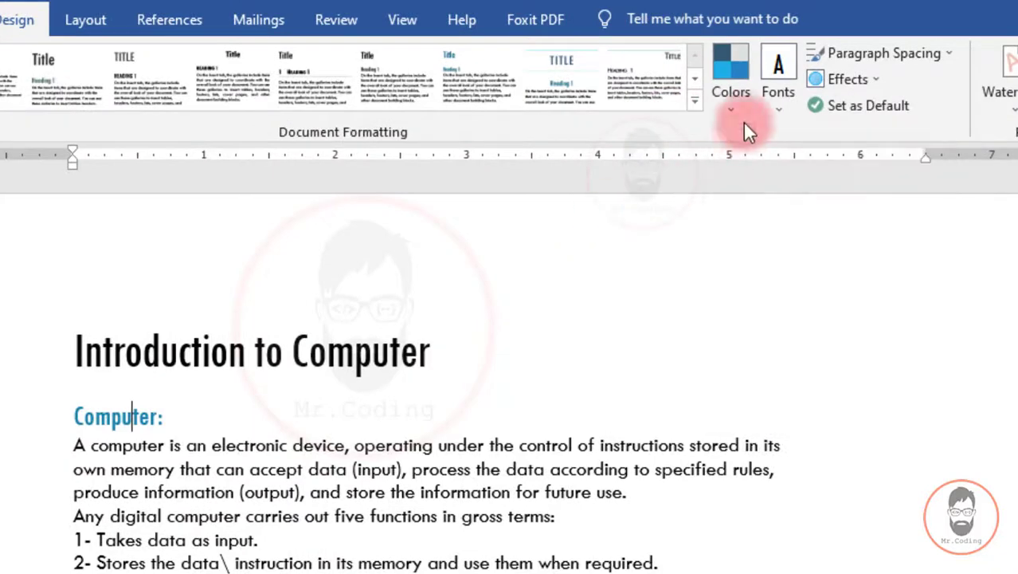
{"action": "left_click", "coordinate": [737, 104]}
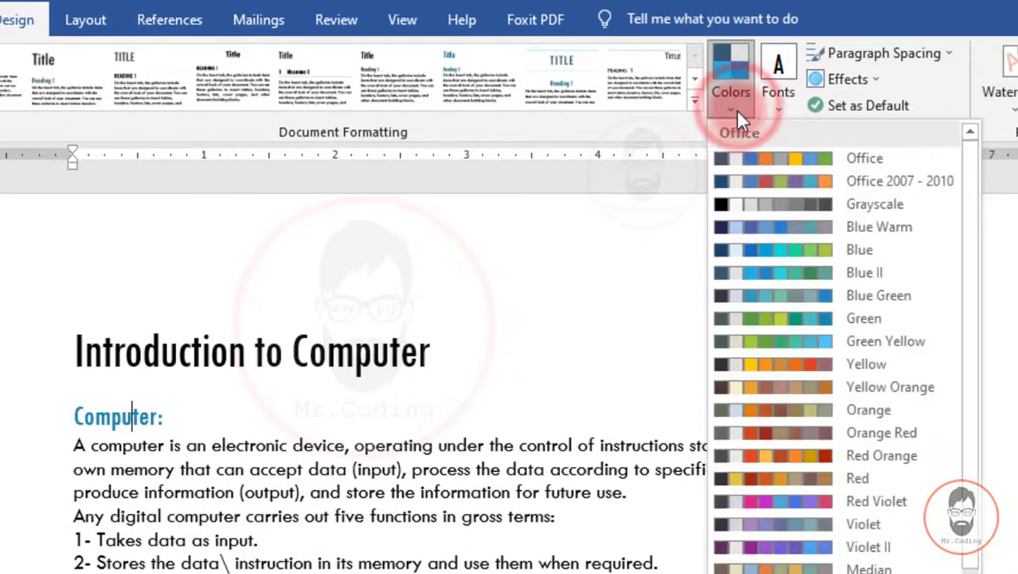
{"action": "left_click_drag", "start_coordinate": [965, 268], "coordinate": [971, 325]}
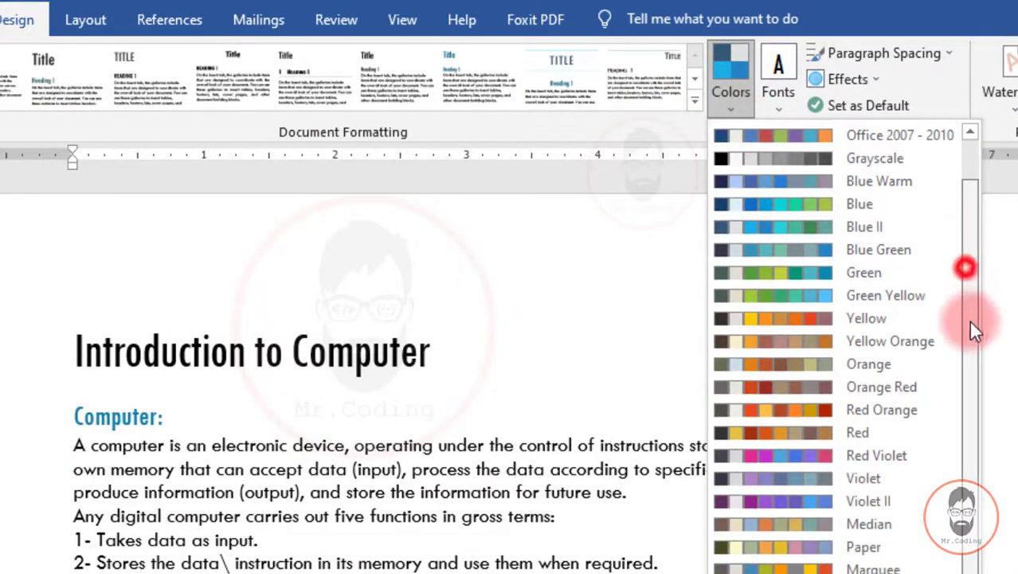
{"action": "left_click_drag", "start_coordinate": [984, 386], "coordinate": [982, 247]}
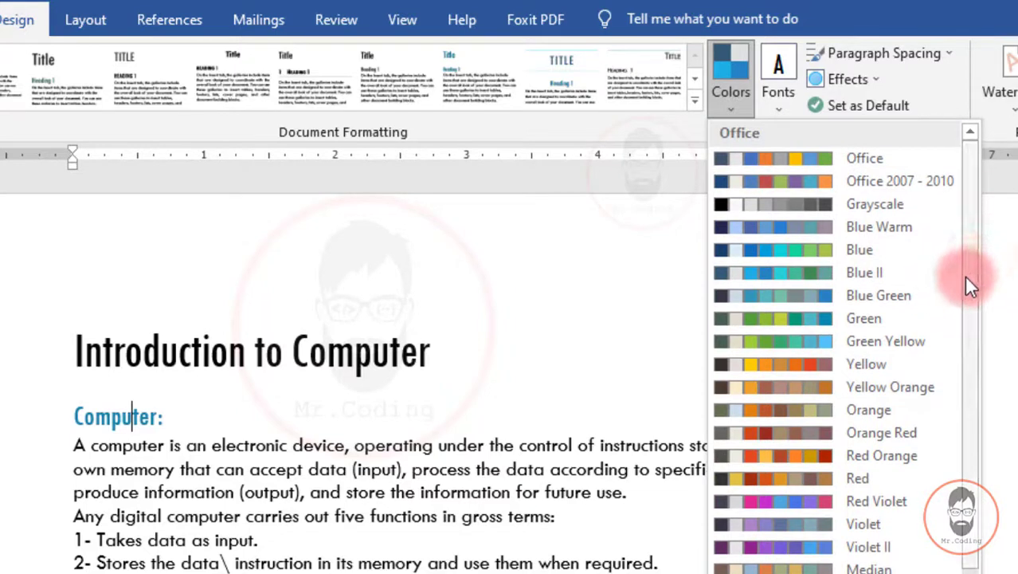
{"action": "left_click", "coordinate": [798, 477]}
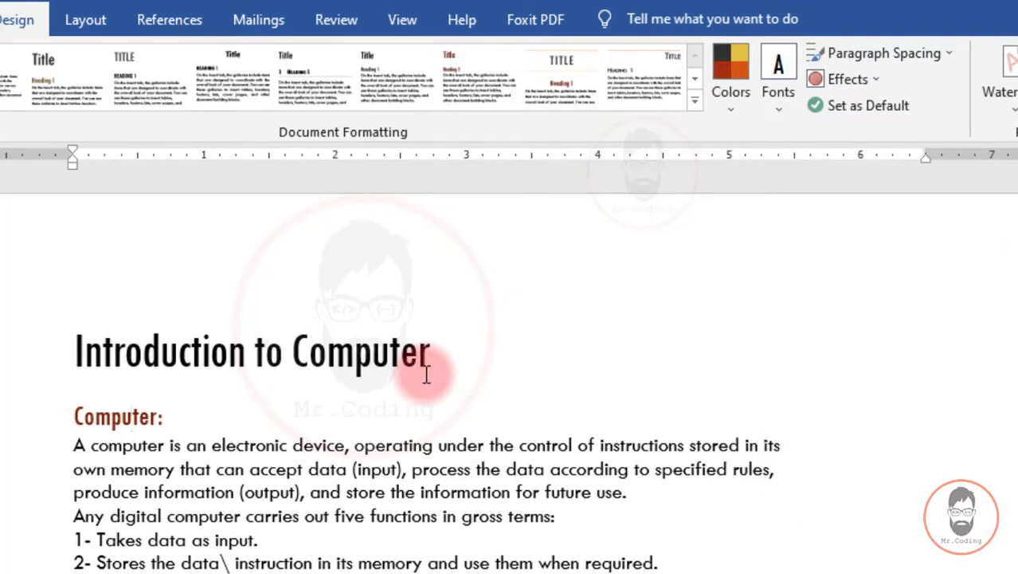
{"action": "scroll", "coordinate": [426, 374], "scroll_direction": "down", "scroll_amount": 2}
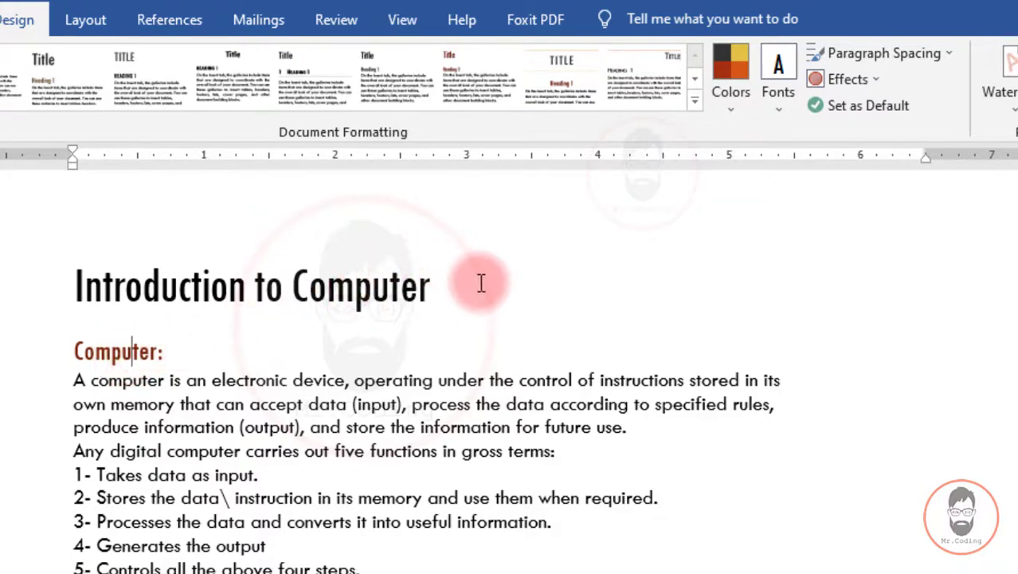
- Reapply the Heading 1 style to the "Computer:" heading and check the headings that follow it
{"action": "left_click", "coordinate": [4, 19]}
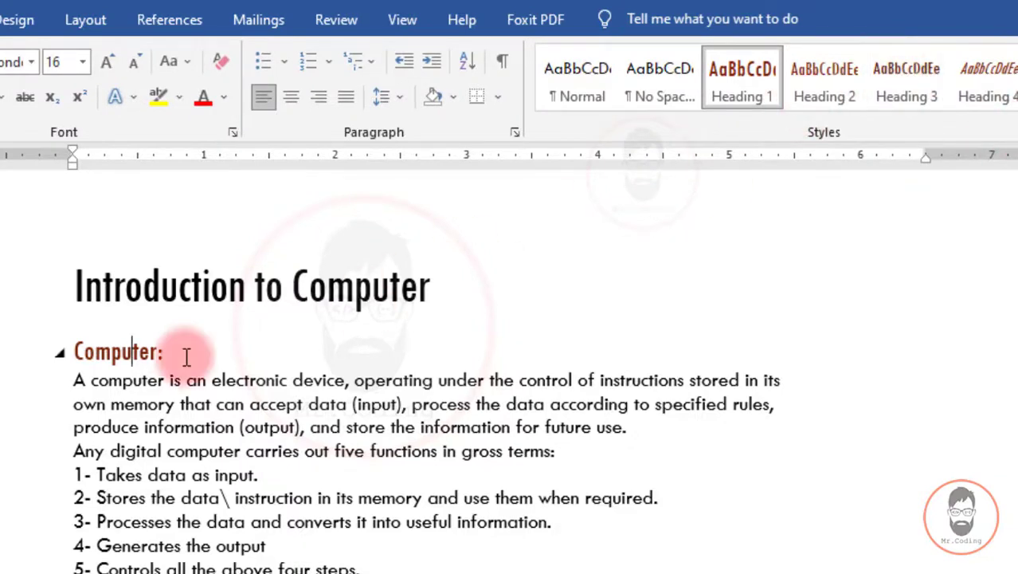
{"action": "left_click", "coordinate": [750, 100]}
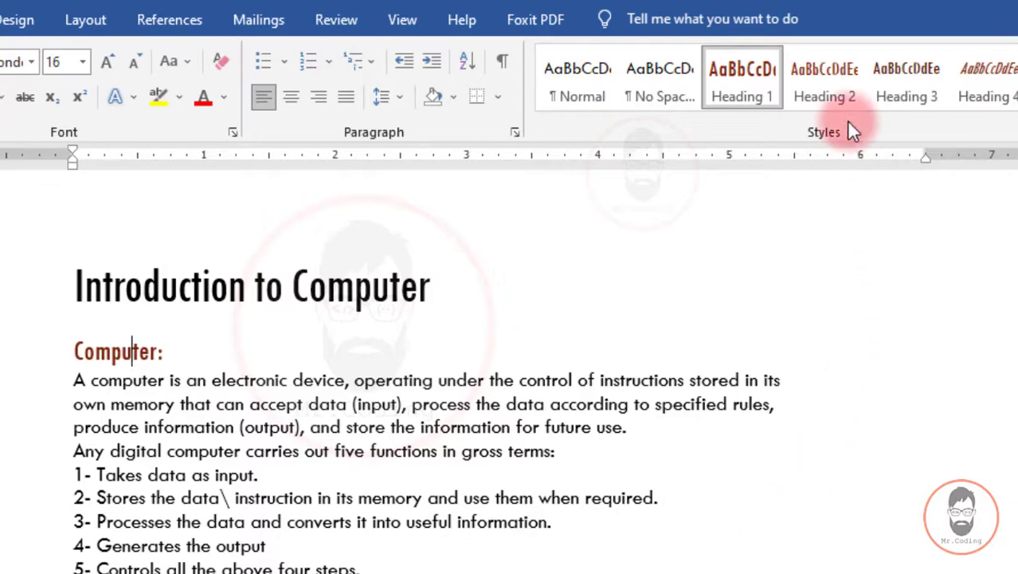
{"action": "scroll", "coordinate": [206, 437], "scroll_direction": "down", "scroll_amount": 1}
{"action": "scroll", "coordinate": [203, 446], "scroll_direction": "down", "scroll_amount": 3}
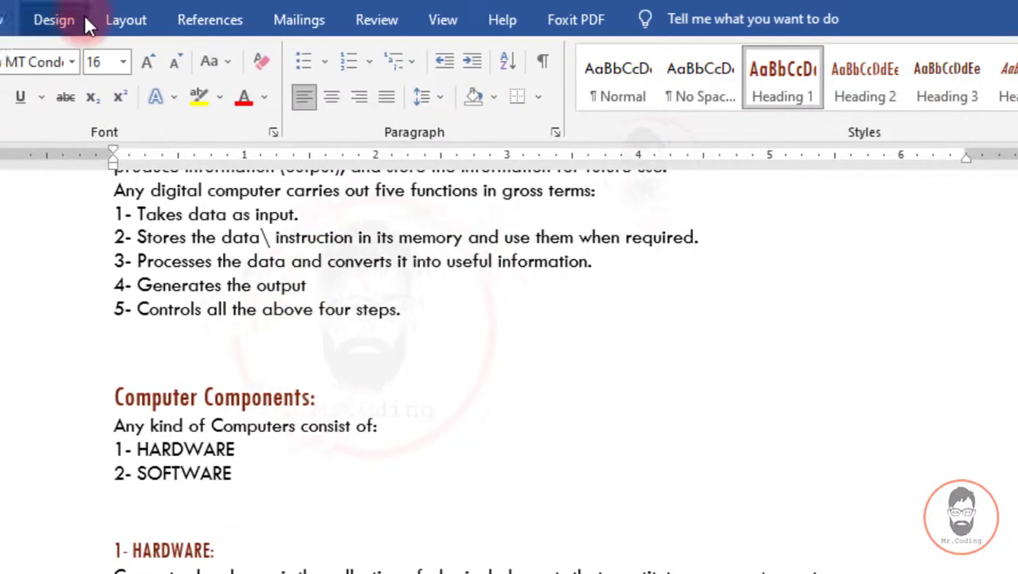
{"action": "left_click", "coordinate": [85, 19]}
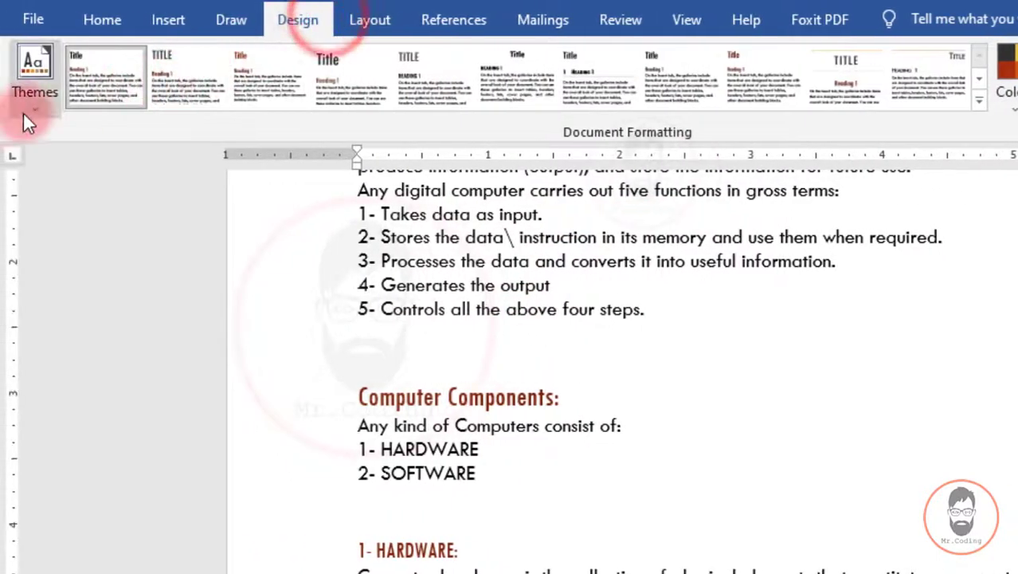
{"action": "left_click", "coordinate": [22, 109]}
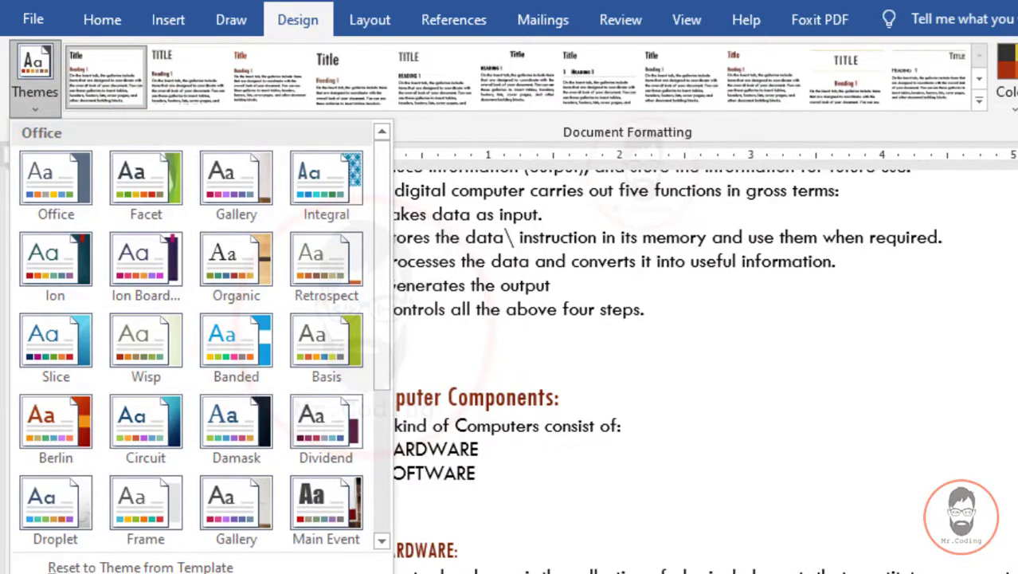
{"action": "key", "text": "Escape"}
{"action": "scroll", "coordinate": [568, 345], "scroll_direction": "up", "scroll_amount": 4}
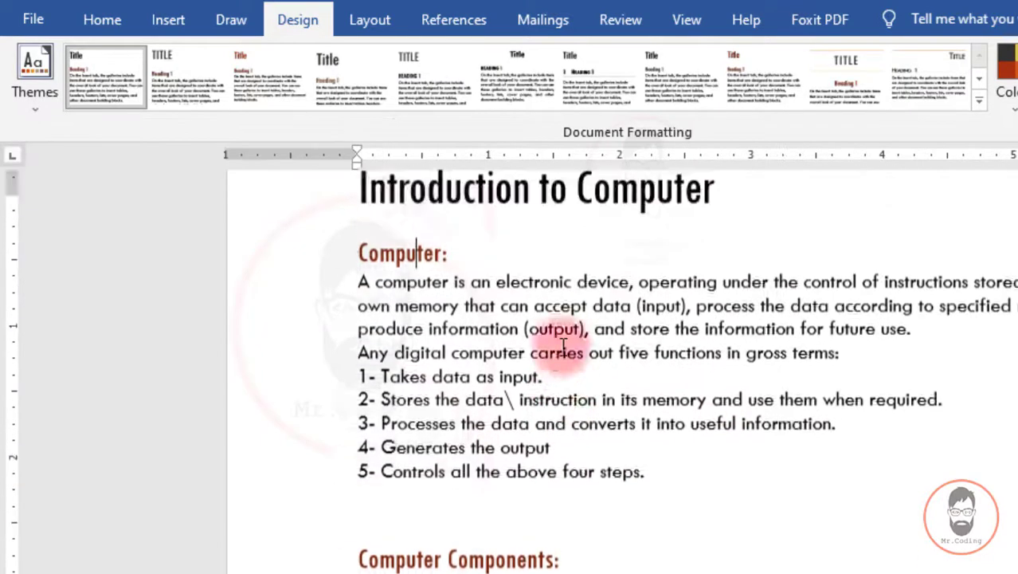